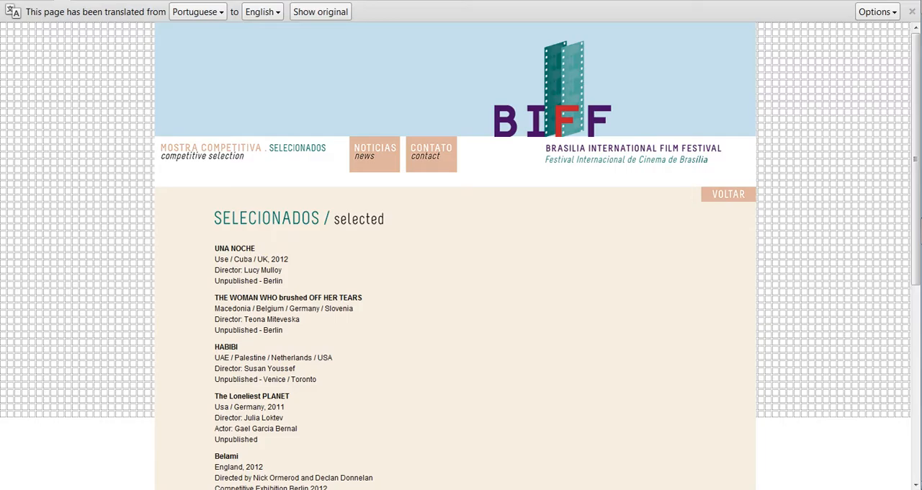
scroll(704, 257, "down", 1)
scroll(509, 267, "down", 1)
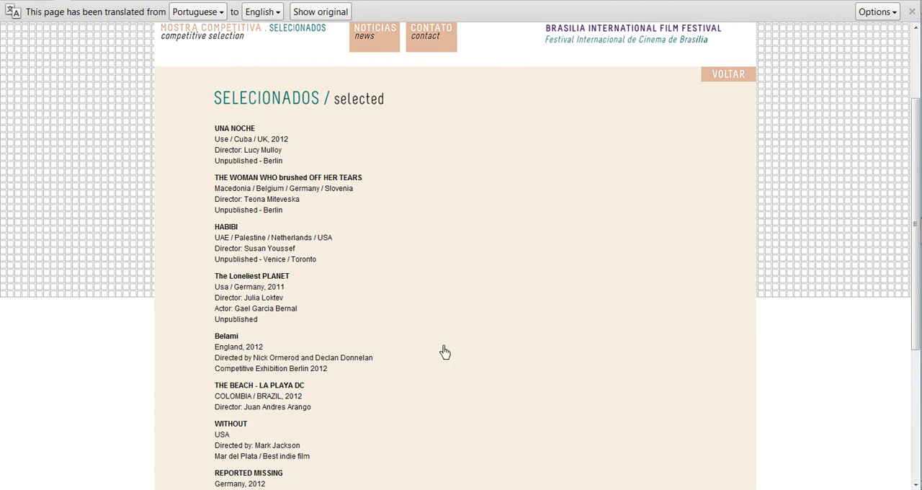
scroll(445, 351, "up", 2)
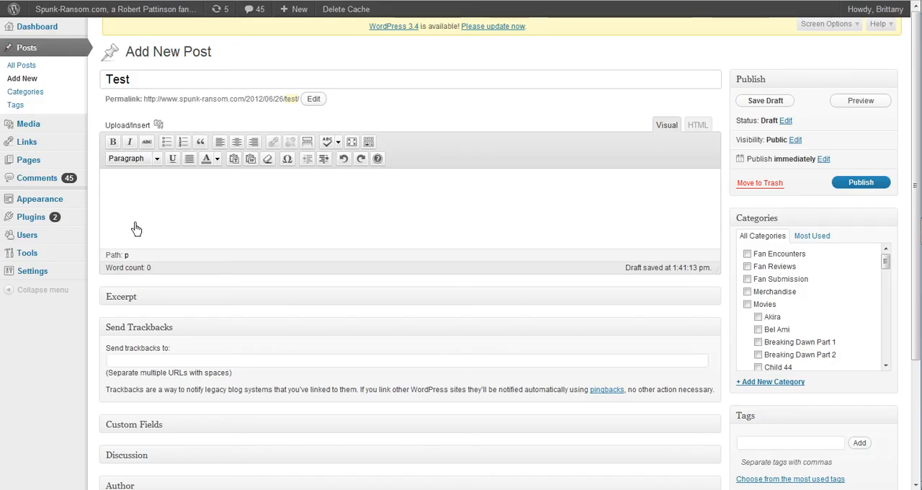
In the WordPress draft, centre the first paragraph and insert the biff.jpg gallery image, centred at full size.
left_click(237, 147)
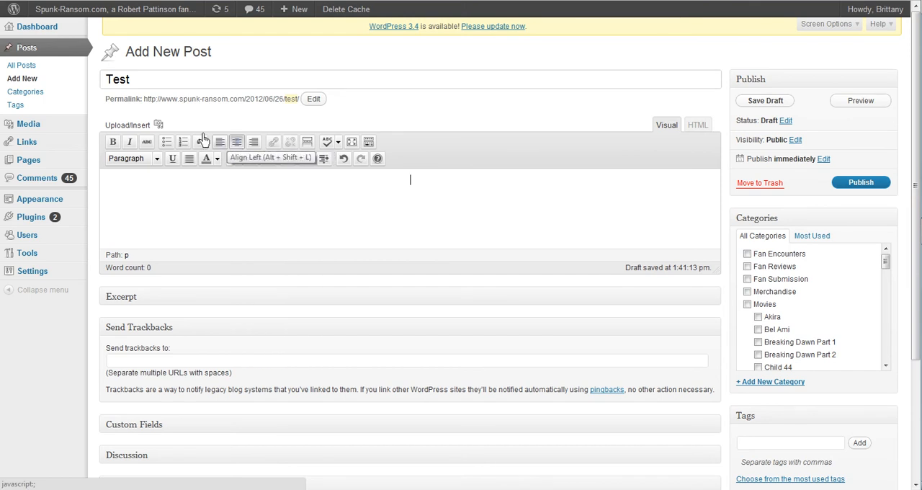
left_click(160, 125)
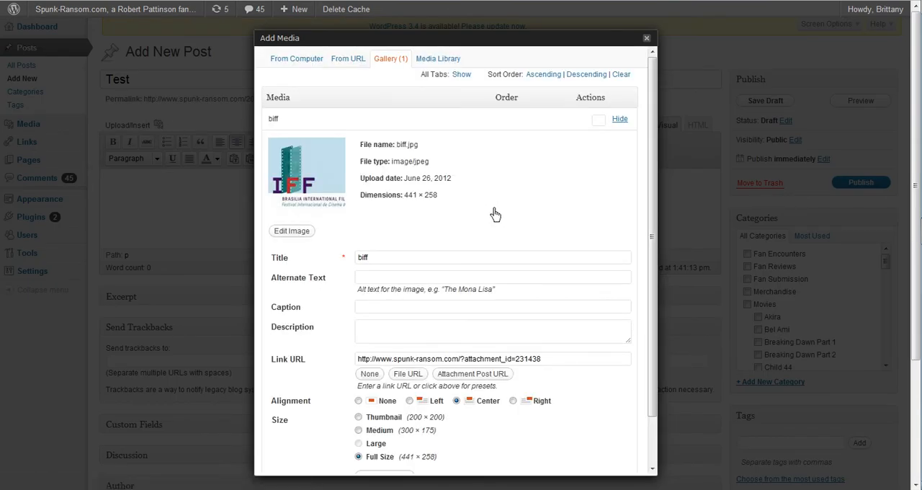
scroll(495, 214, "down", 2)
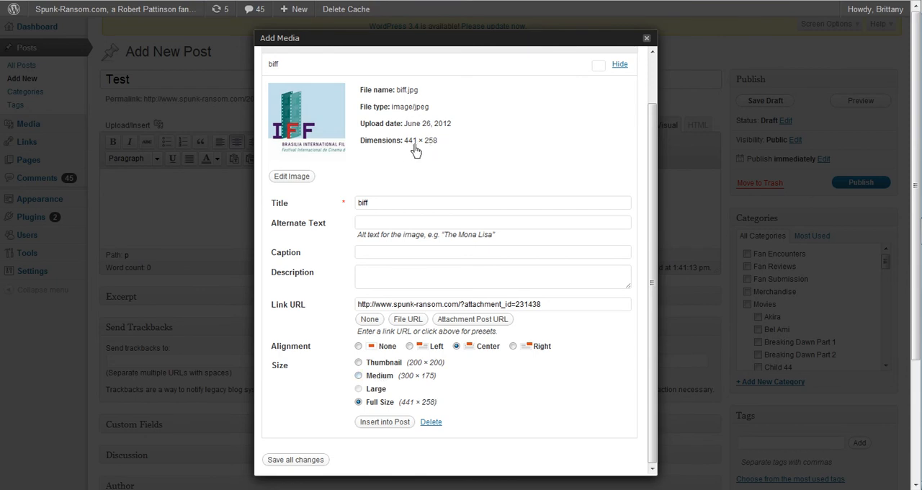
left_click(381, 424)
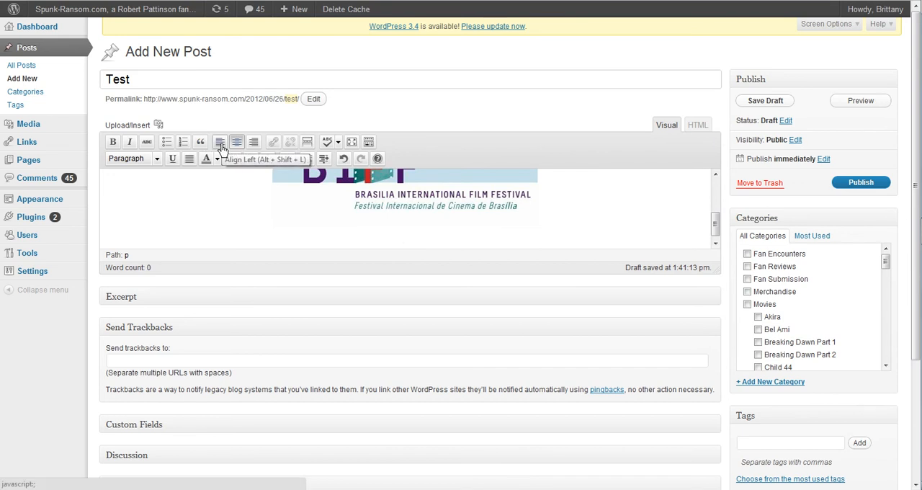
Left-align the line below the image and add an @ followed by the Bel Ami tweet author's handle copied from Twitter.
left_click(221, 147)
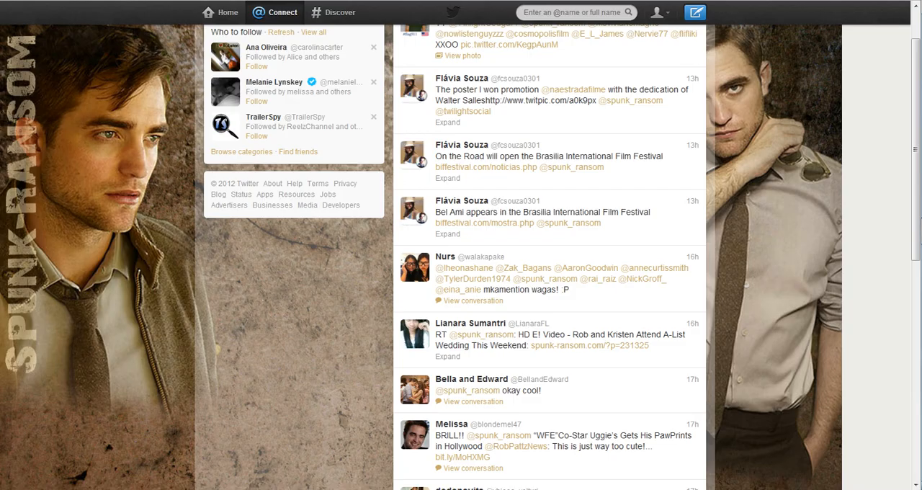
double_click(534, 203)
key("ctrl+c")
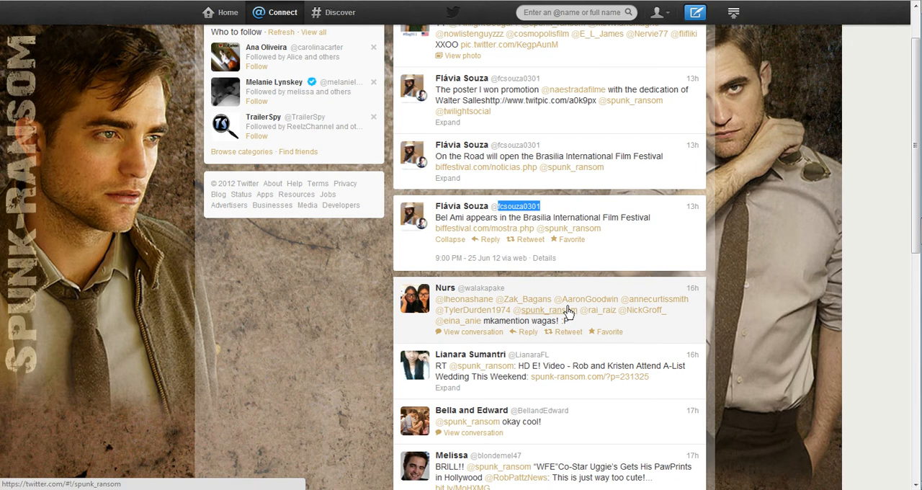
key("ctrl+Tab")
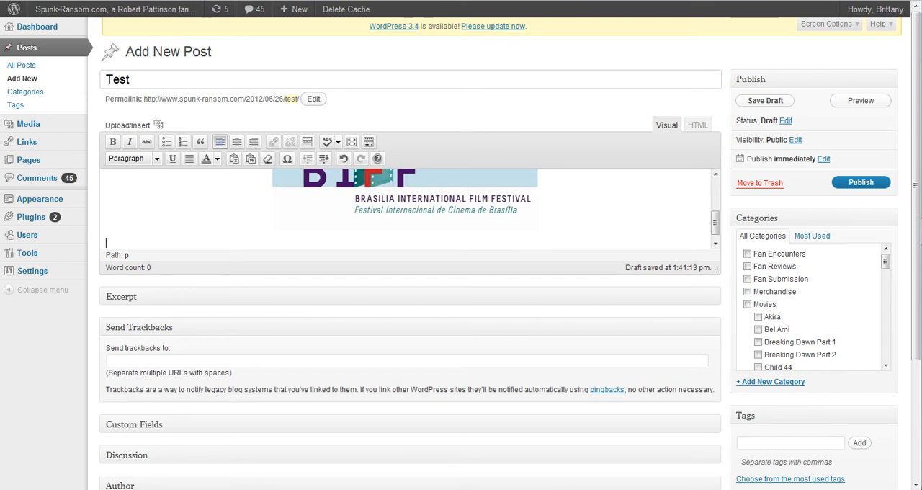
type("@")
key("ctrl+v")
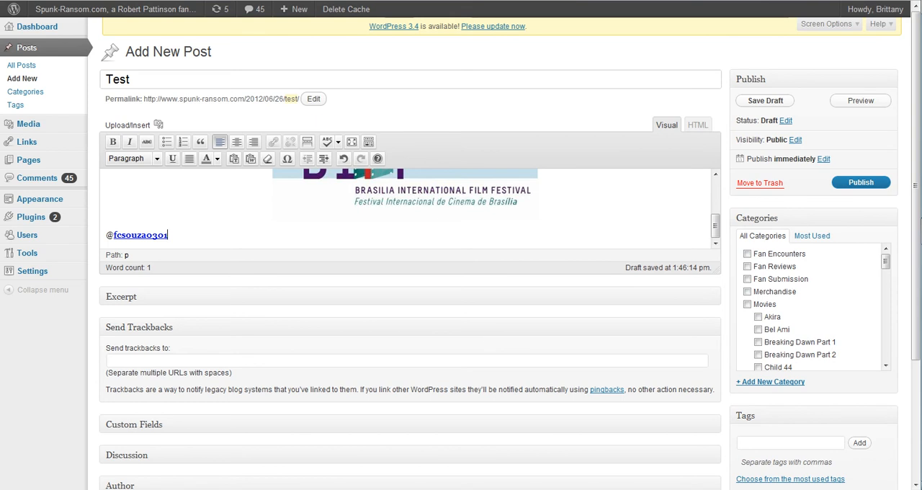
Remove the pasted formatting from the Twitter handle line.
key("shift+Home")
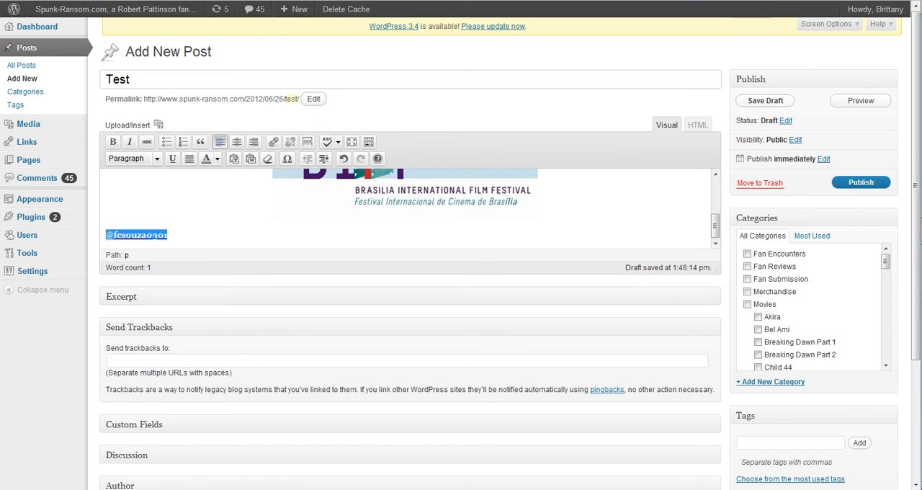
left_click(268, 160)
left_click(226, 234)
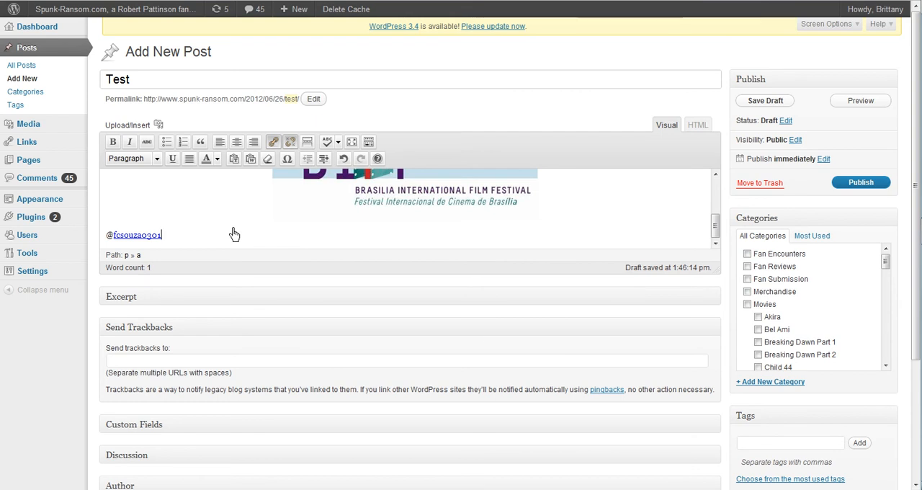
Add a blockquote under the handle containing the Bel Ami tweet text and its biffestival.com/mostra.php link, copied from Twitter.
key("Return")
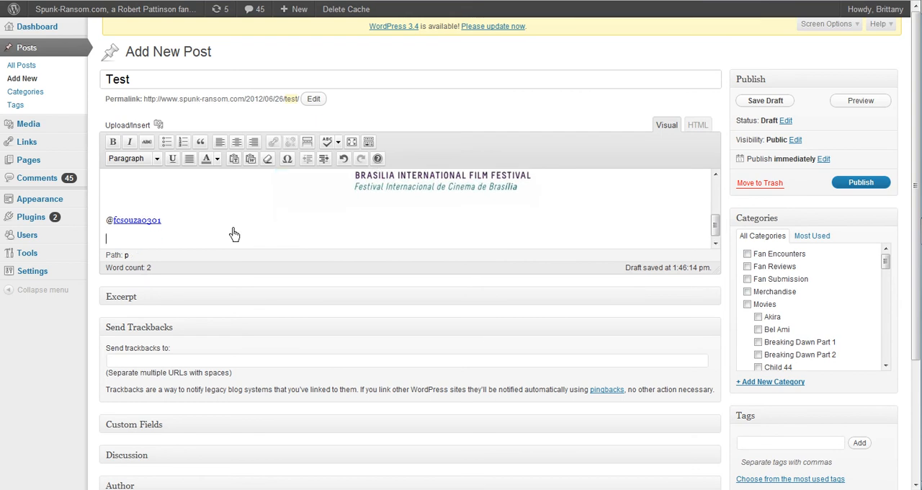
left_click(200, 142)
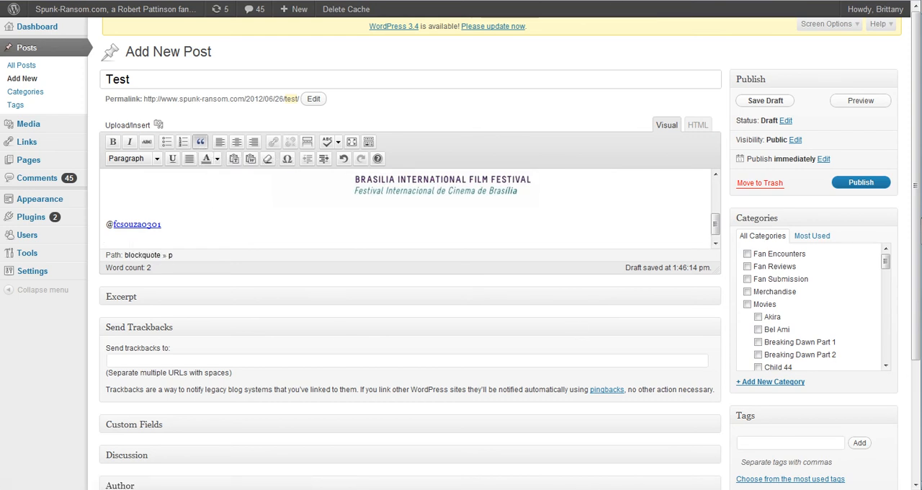
left_click(432, 1)
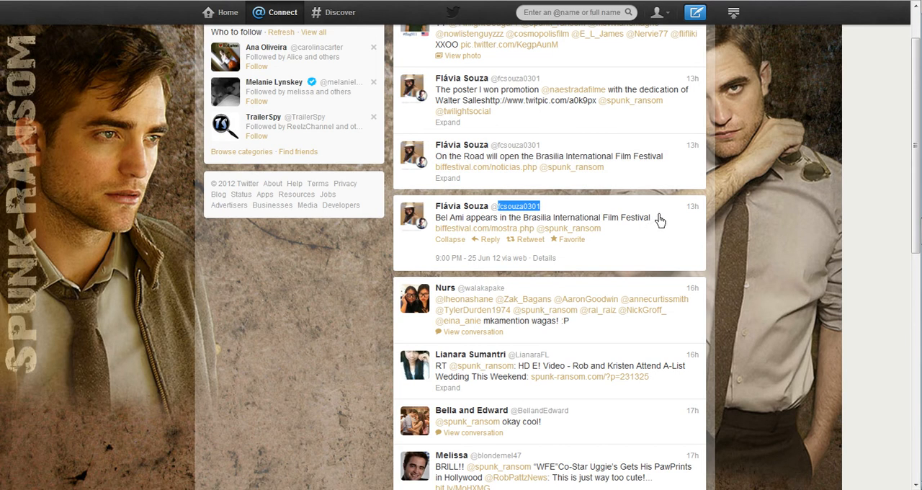
left_click(436, 224)
left_click_drag(436, 214, 527, 225)
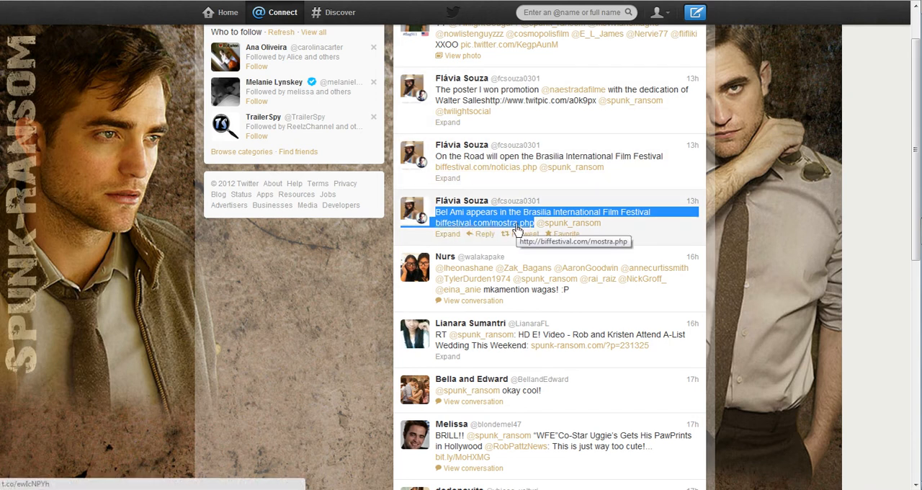
key("ctrl+Tab")
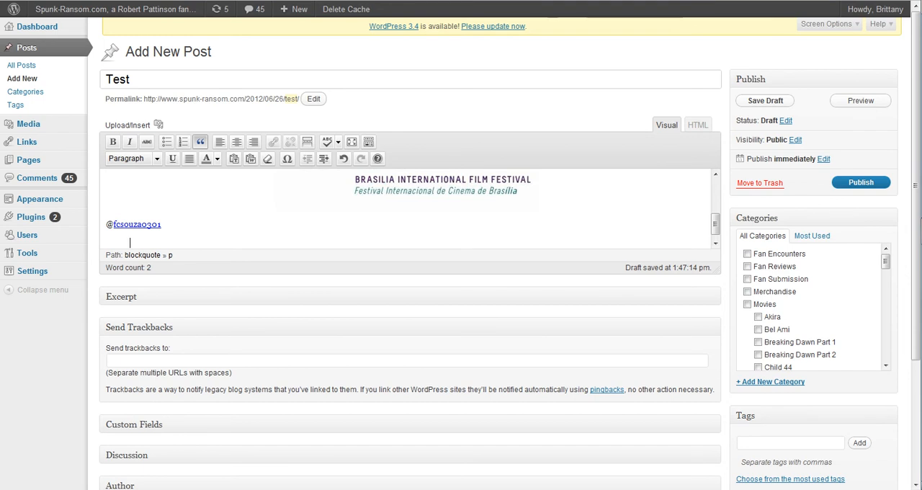
type("Bel Ami appears in the Brasilia International Film Festivalhttp://biffestival.com/mostra.php")
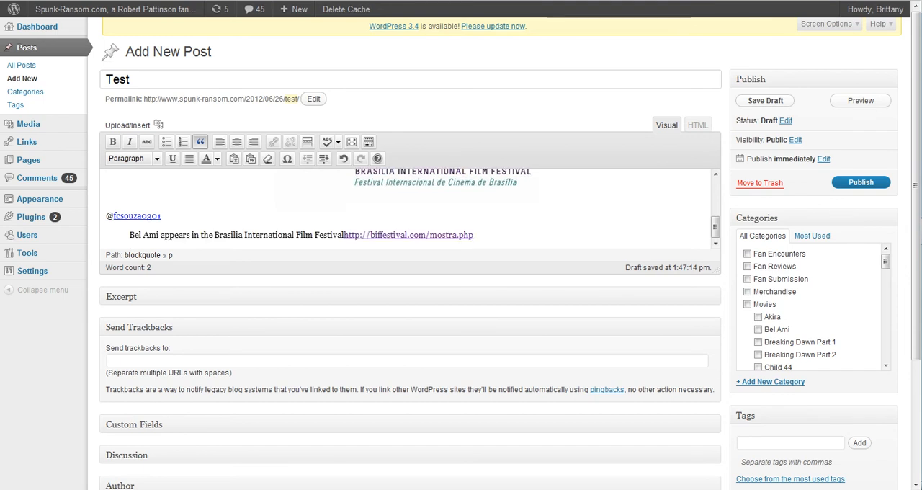
Insert a space between "Film Festival" and the link in the quoted tweet.
key("Left")
key("Left")
key("Left")
key("Left")
key("Left")
key("Left")
key("Left")
key("Left")
key("Left")
key("Left")
key("Left")
key("Left")
key("Left")
key("Left")
key("Left")
key("Left")
key("Left")
key("Left")
key("Left")
key("Left")
key("Left")
key("Left")
key("Left")
key("Left")
key("Left")
key("Left")
key("Left")
key("Left")
key("Left")
key("Left")
key("Left")
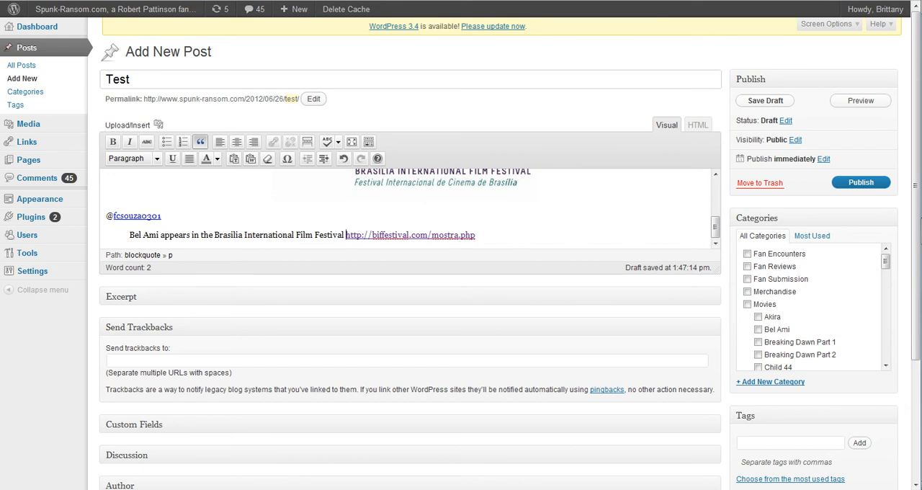
Paste the Bel Ami tweet text two more times as separate paragraphs within the blockquote.
left_click(507, 242)
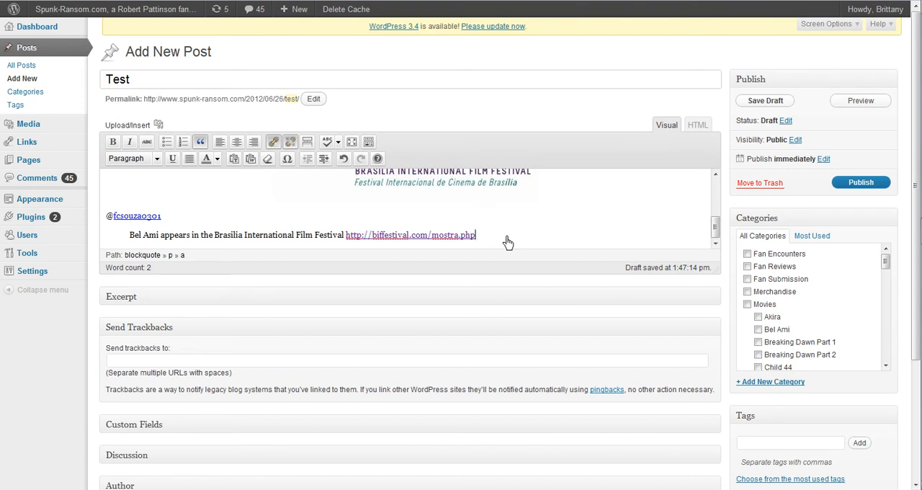
key("Return")
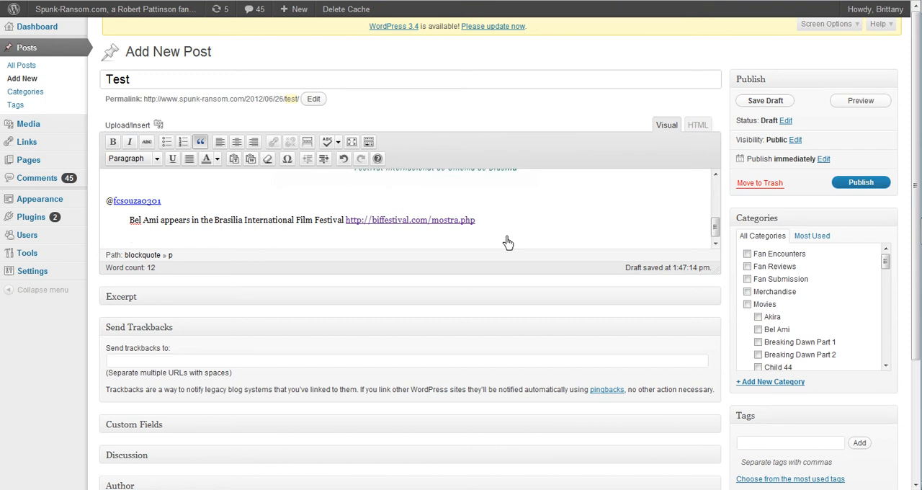
type("Bel Ami appears in the Brasilia International Film Festivalhttp://biffestival.com/mostra.php")
key("Return")
type("Bel Ami appears in the Brasilia International Film Festivalhttp://biffestival.com/mostra.php")
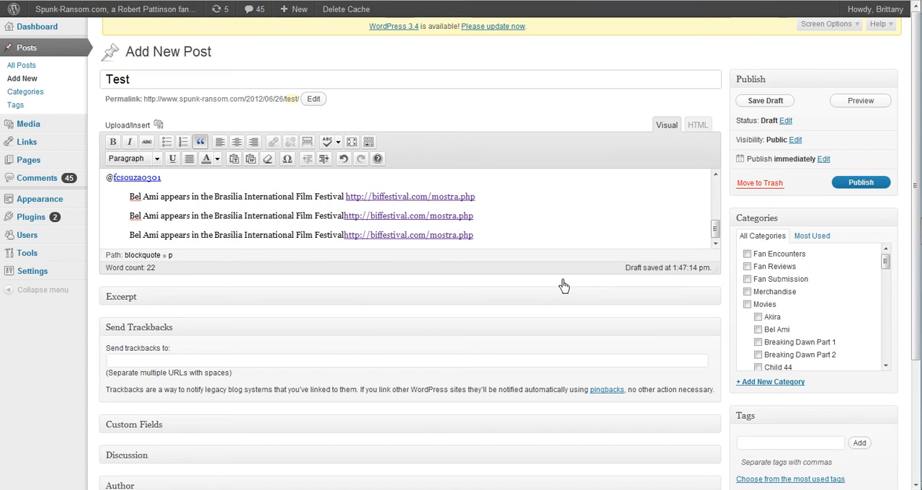
End the blockquote and add a centred line reading "Source" below it.
key("Return")
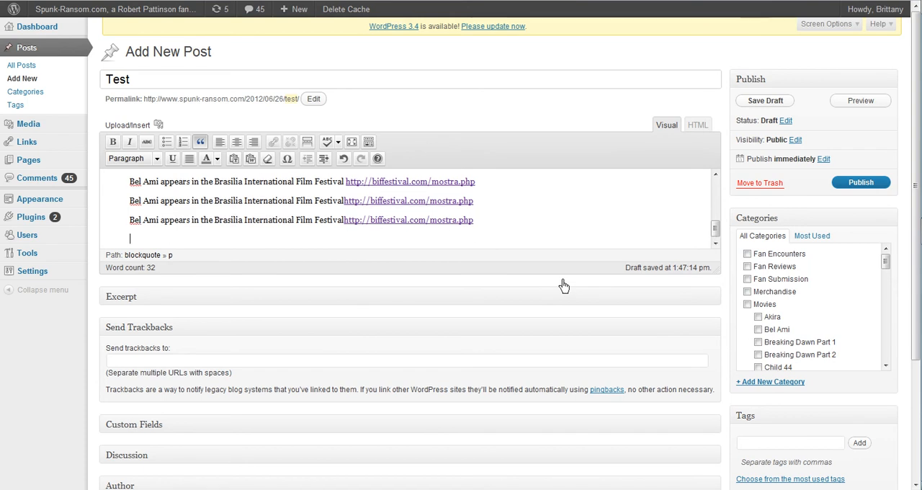
left_click(202, 143)
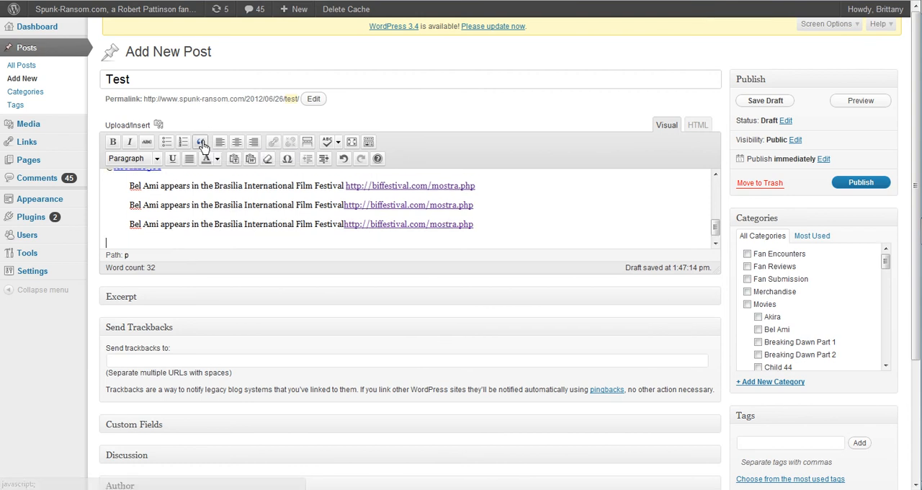
left_click(240, 149)
type("Source")
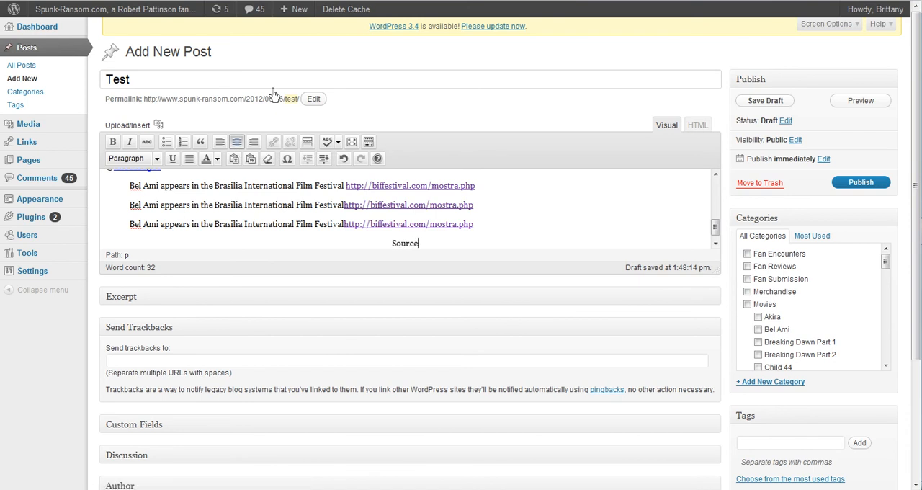
key("shift+Home")
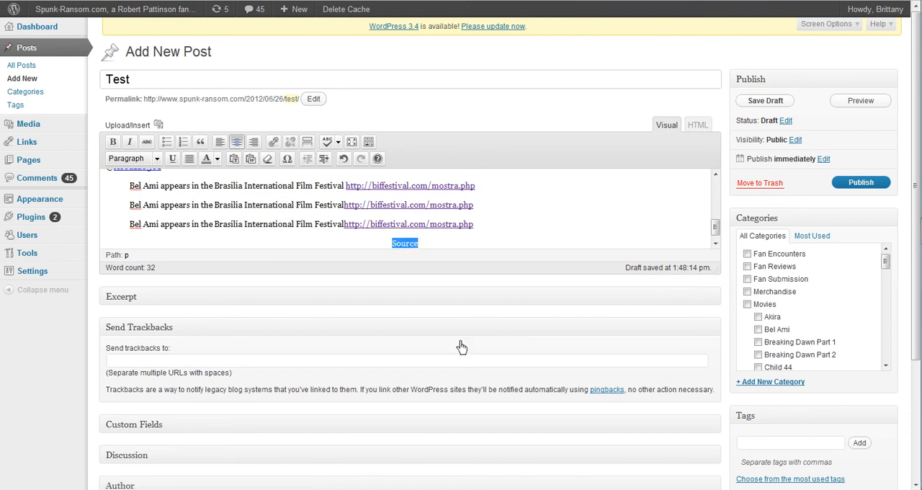
key("ctrl+Tab")
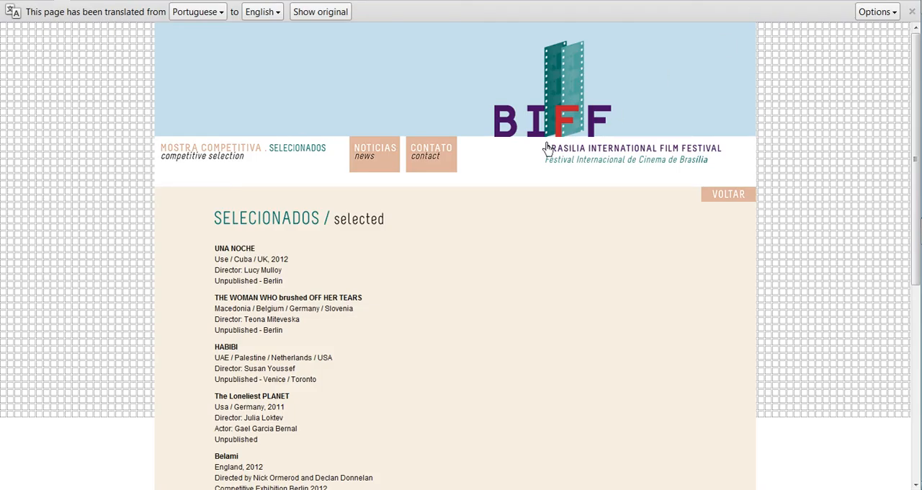
key("ctrl+Tab")
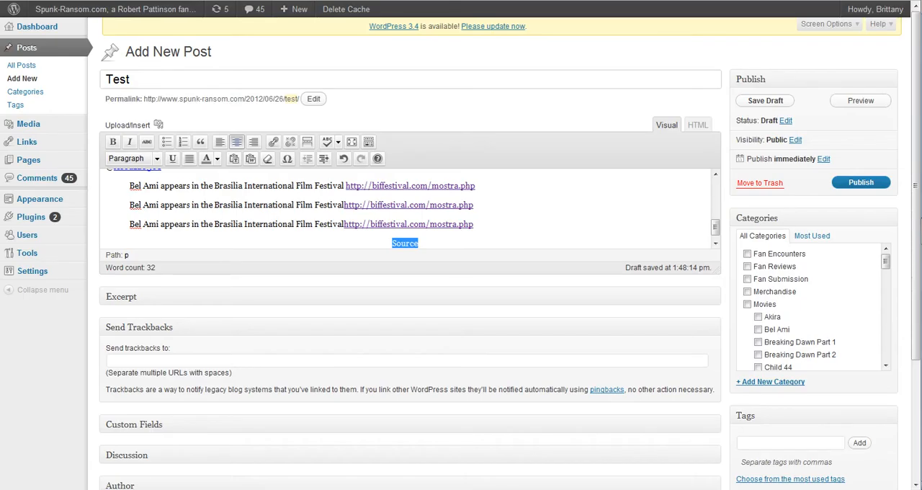
left_click(271, 147)
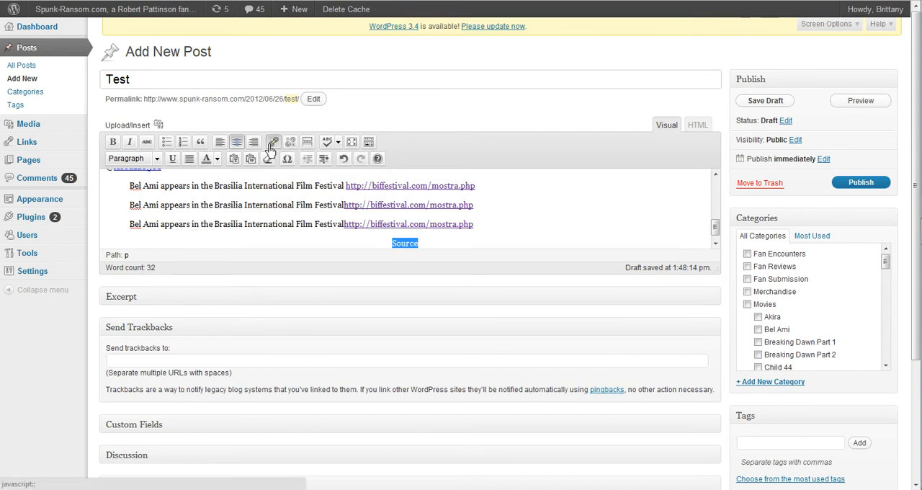
type("http://biffestival.com/mostra.php")
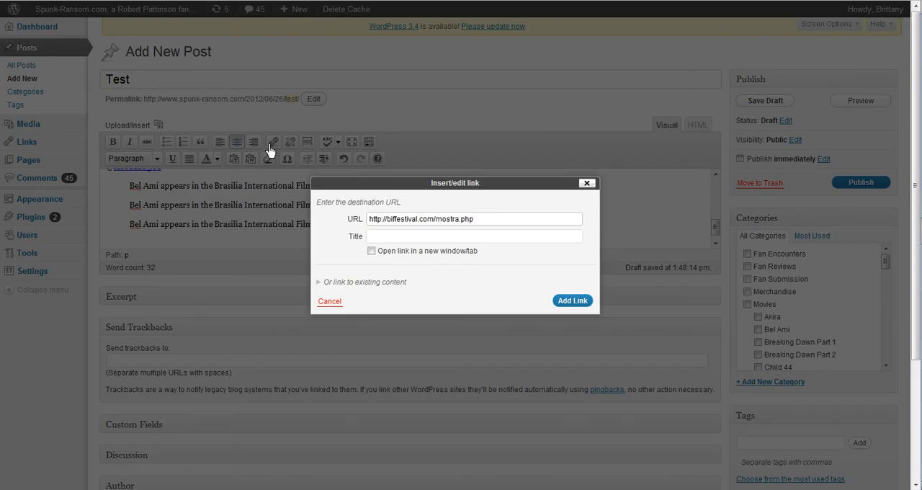
key("Return")
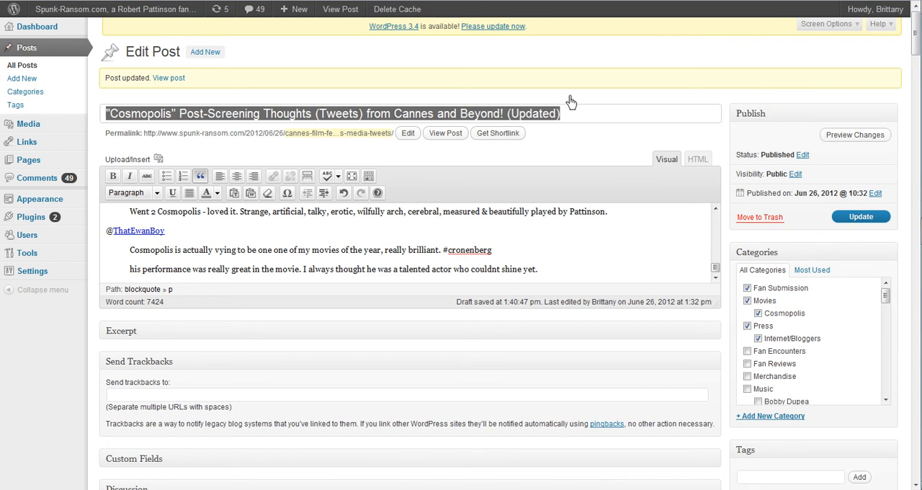
Examine the handle and blockquote formatting of the "Cosmopolis" Post-Screening Thoughts post in the editor and on its published page.
scroll(488, 238, "down", 3)
scroll(489, 238, "up", 8)
scroll(489, 238, "up", 6)
scroll(488, 237, "down", 8)
scroll(489, 238, "down", 8)
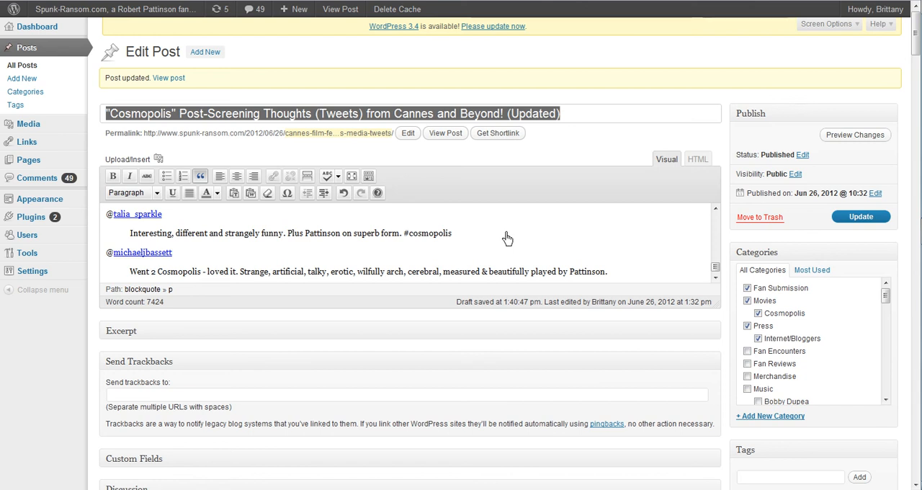
left_click(446, 134)
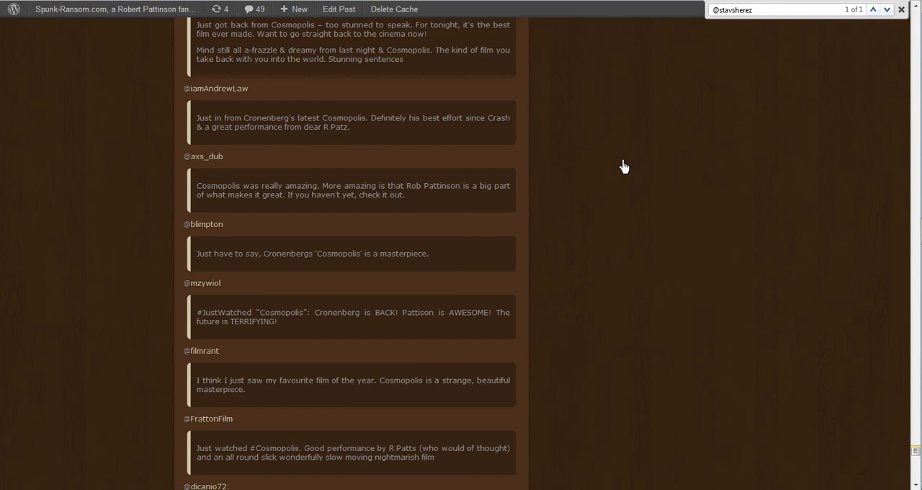
scroll(624, 167, "down", 1)
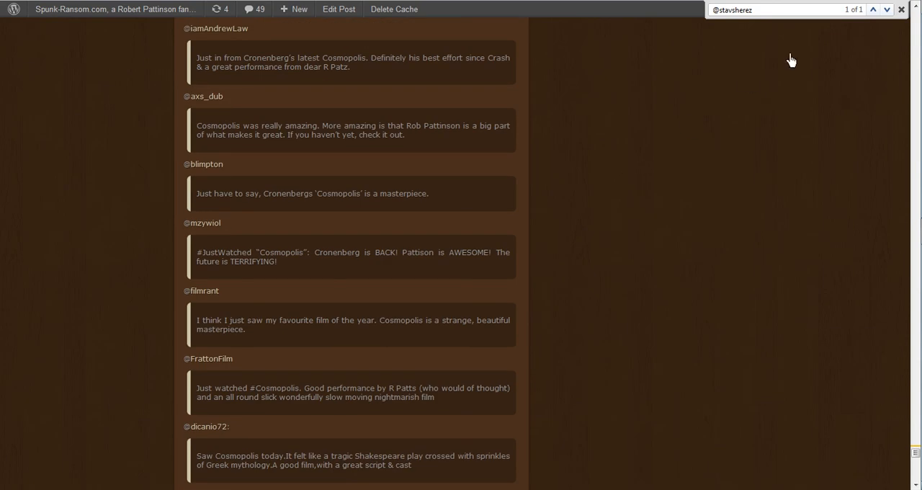
left_click(901, 9)
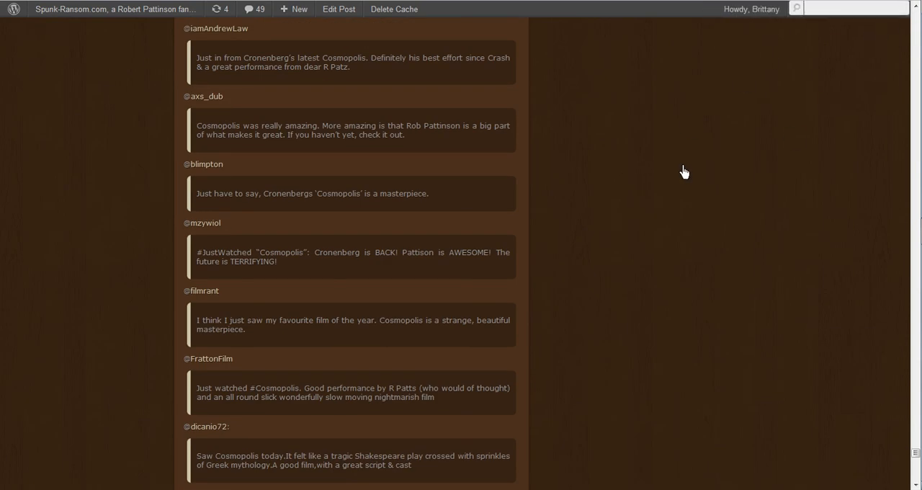
Clear the previous handle from the page search on the published Cosmopolis post.
left_click(752, 140)
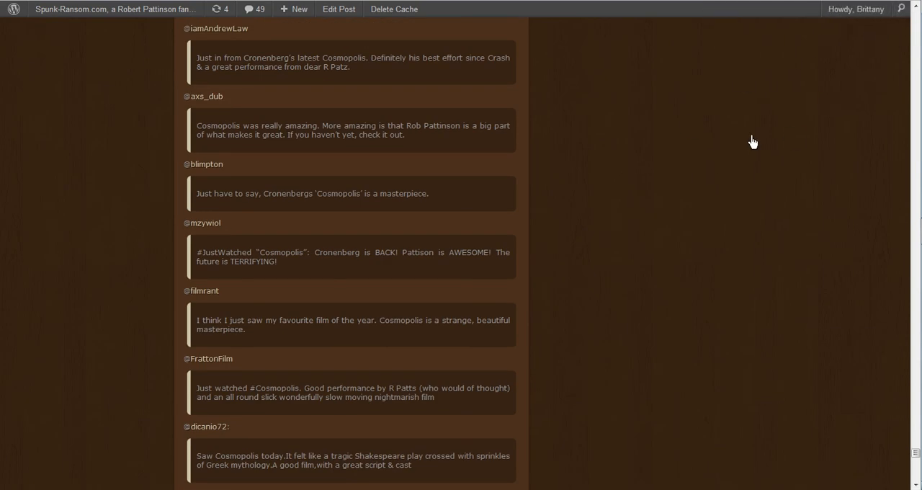
key("ctrl+f")
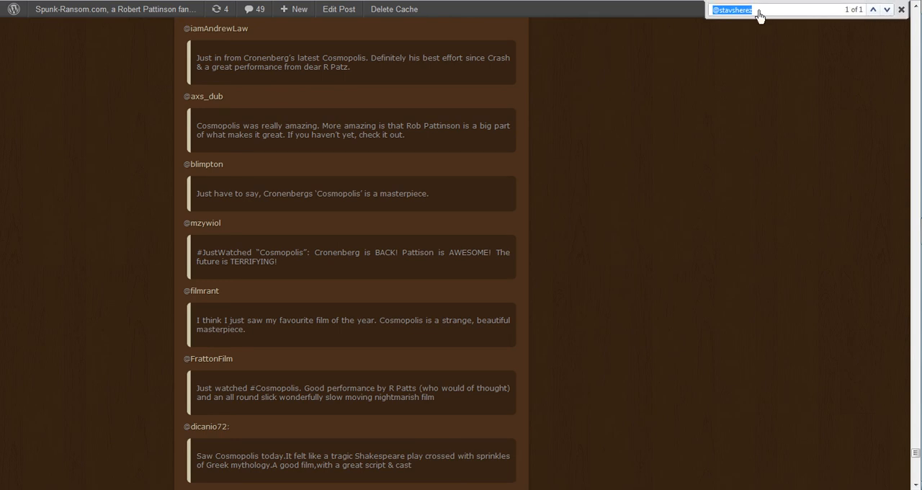
key("BackSpace")
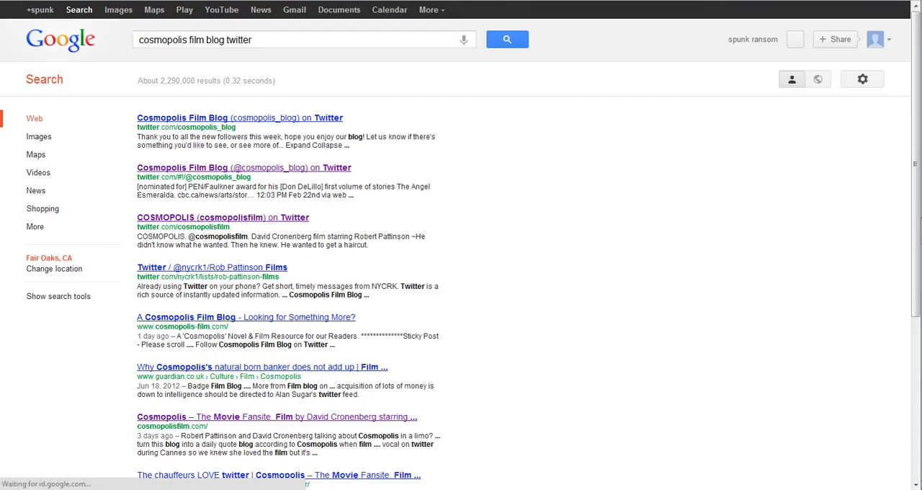
Open the Cosmopolis Film Blog Twitter page and copy the handle of the #sundayreads tweet's author, without the @ sign.
left_click(233, 119)
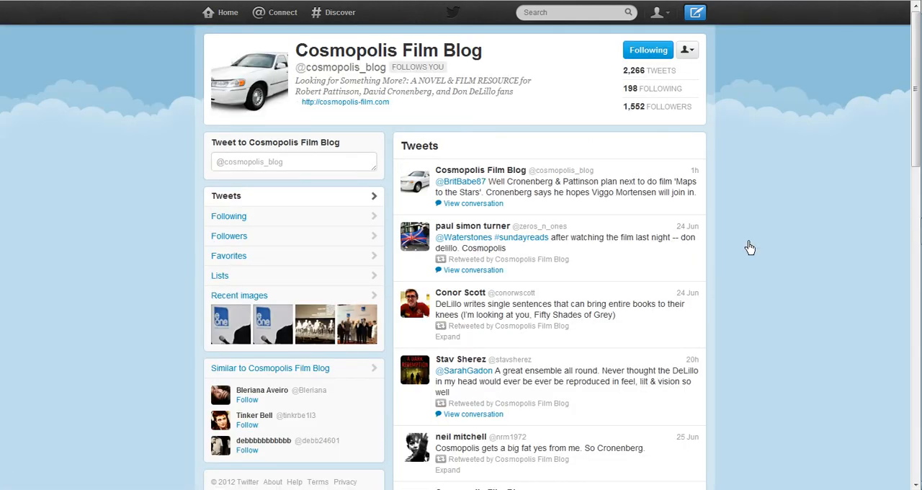
scroll(749, 247, "down", 6)
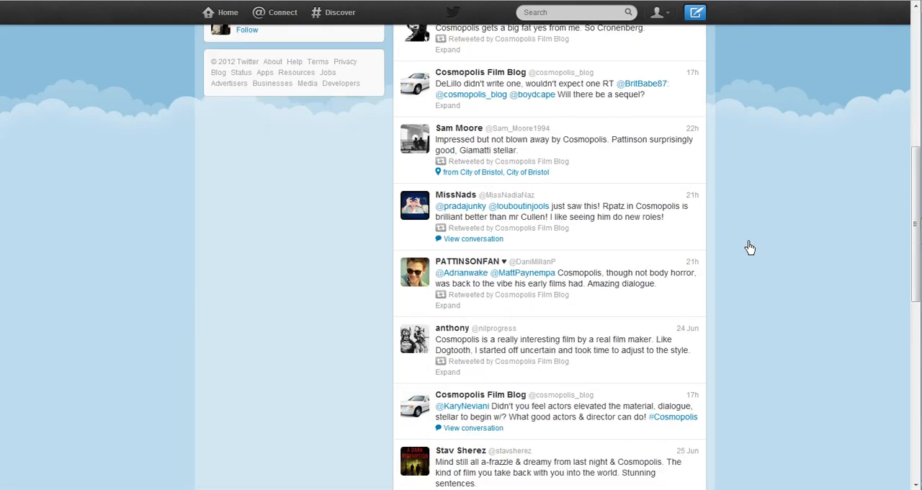
scroll(749, 247, "up", 3)
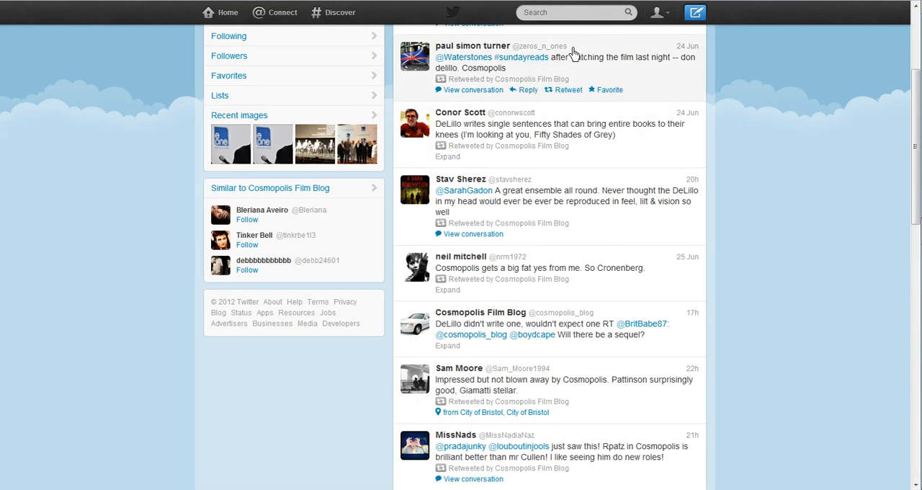
mouse_move(569, 49)
left_mouse_down()
mouse_move(551, 51)
mouse_move(569, 46)
mouse_move(562, 52)
left_mouse_up()
key("shift+Right")
key("ctrl+c")
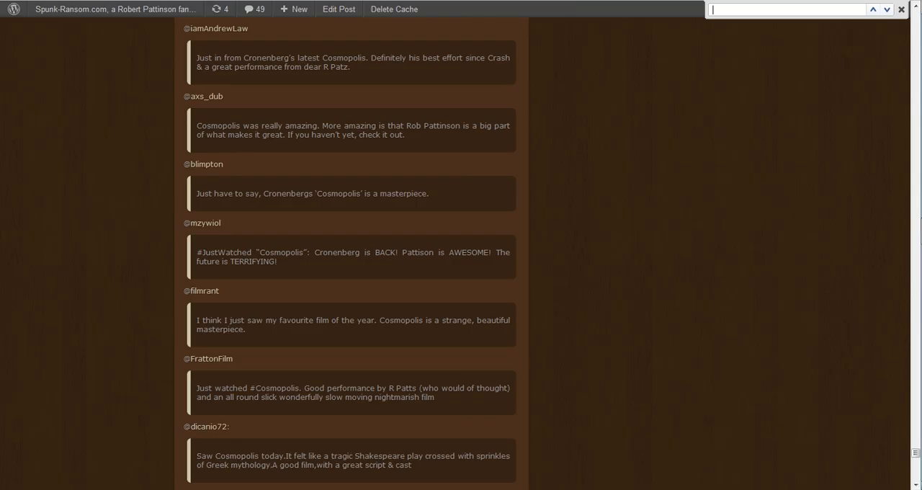
Search the published Cosmopolis post for the #sundayreads tweet author's handle, preceded by @, to check for a duplicate.
type("@")
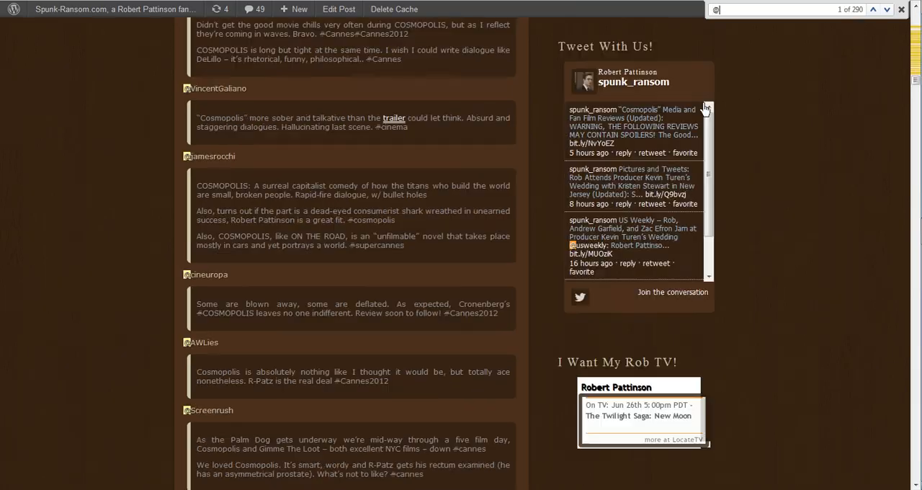
type("zeros_n_ones")
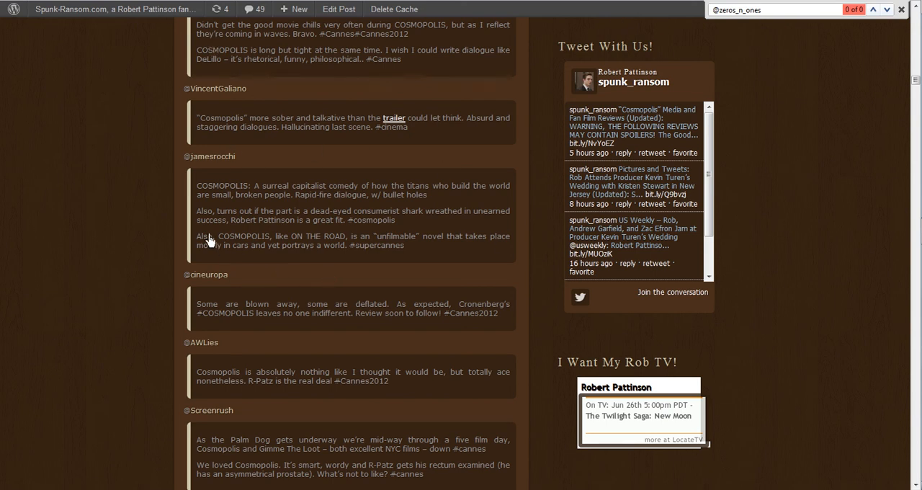
scroll(209, 240, "down", 8)
scroll(209, 240, "down", 1)
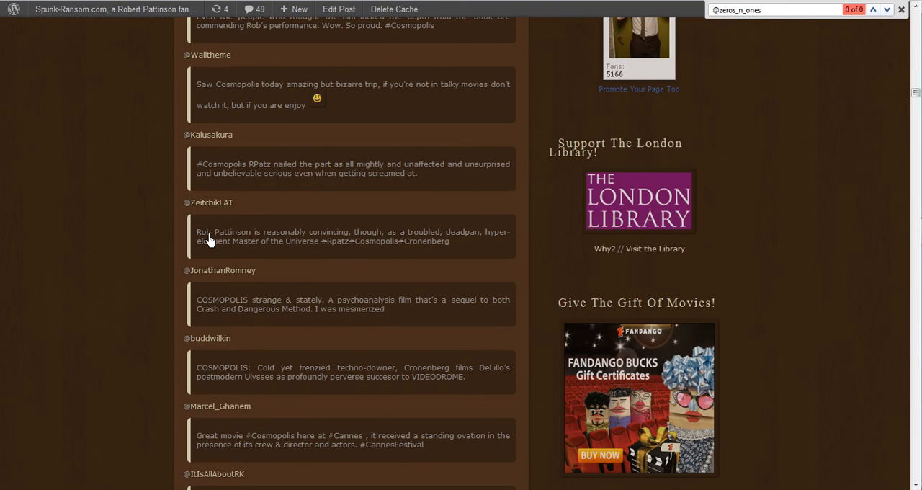
scroll(209, 240, "down", 1)
scroll(209, 239, "up", 4)
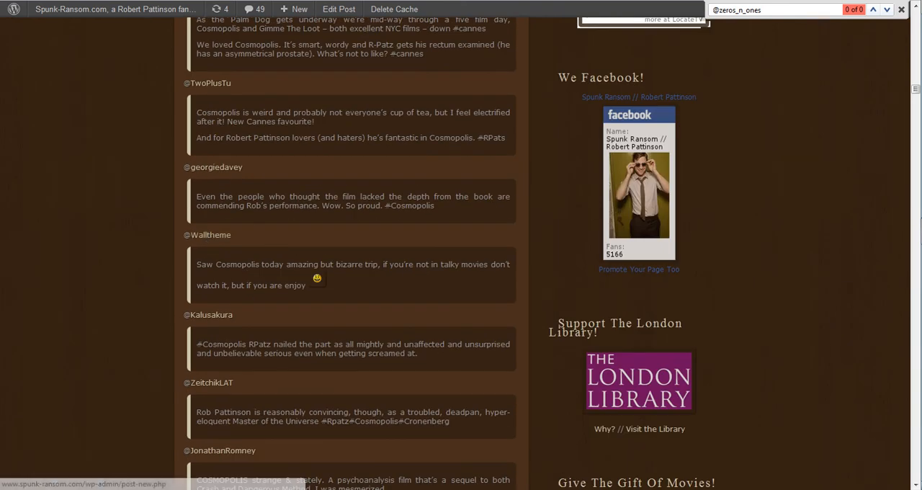
In the Cosmopolis post editor, add a line outside the last blockquote with "@" followed by the copied handle.
left_click(294, 0)
scroll(576, 224, "down", 5)
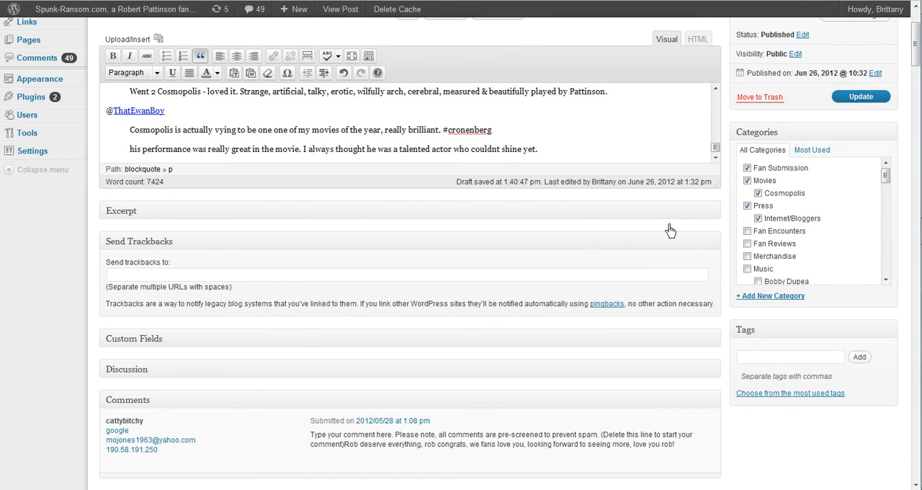
key("Return")
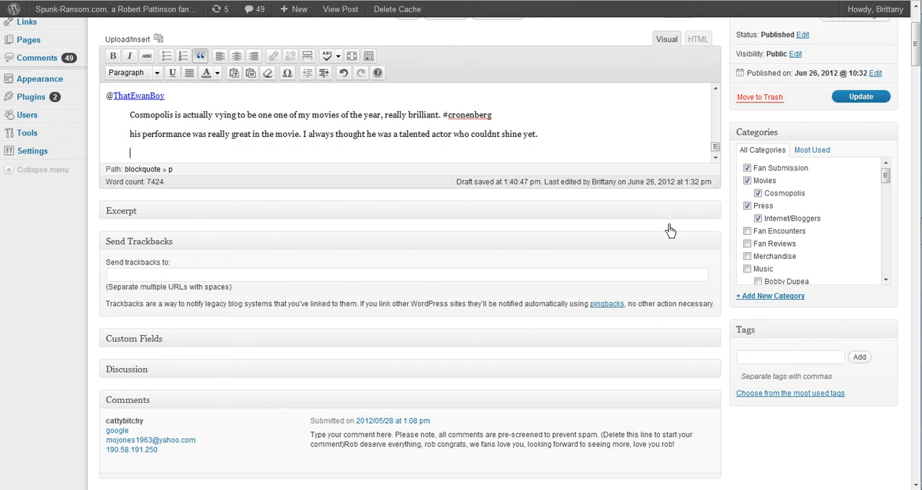
left_click(201, 63)
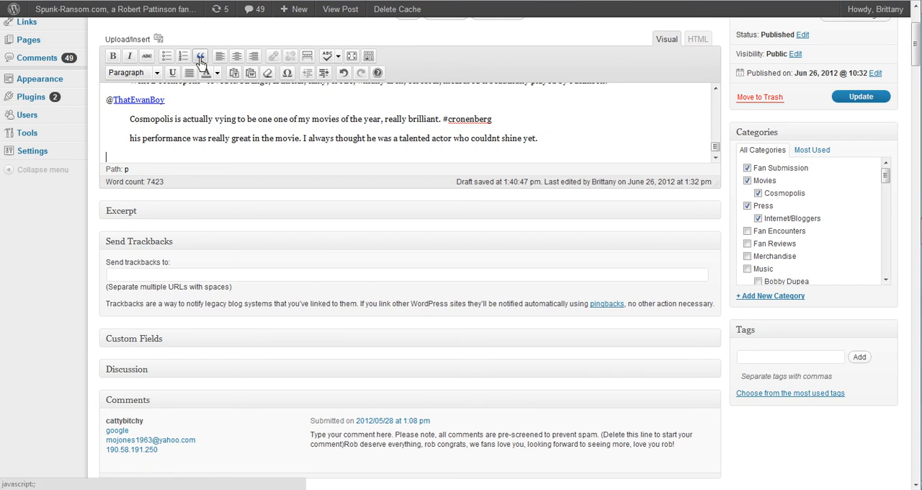
type("@")
key("ctrl+v")
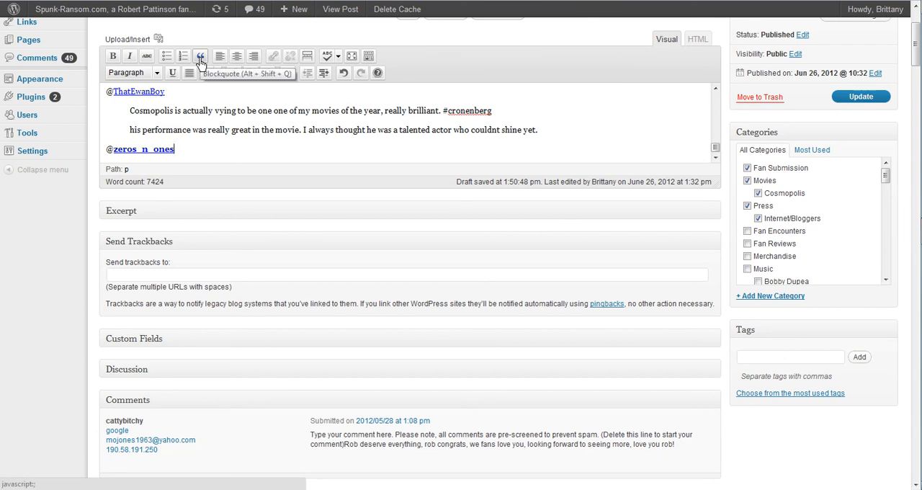
Remove the formatting from the pasted handle line and start a blockquote on a new line below it.
key("shift+Home")
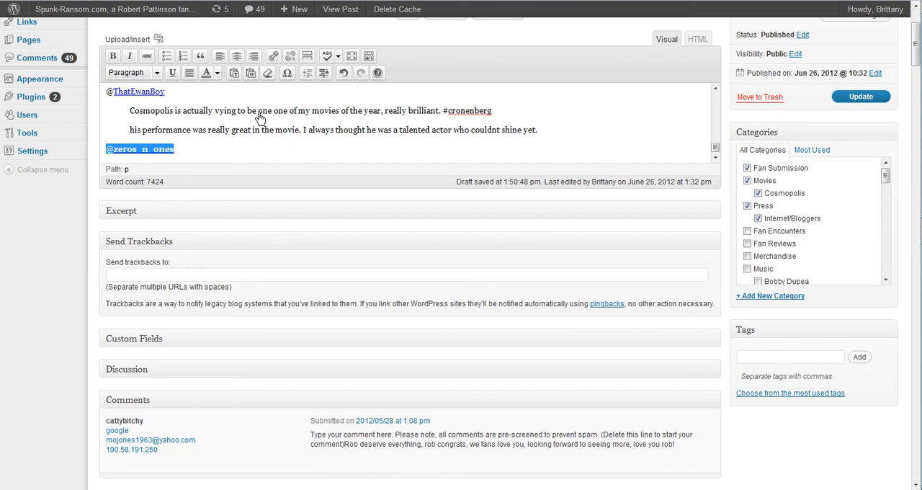
left_click(268, 77)
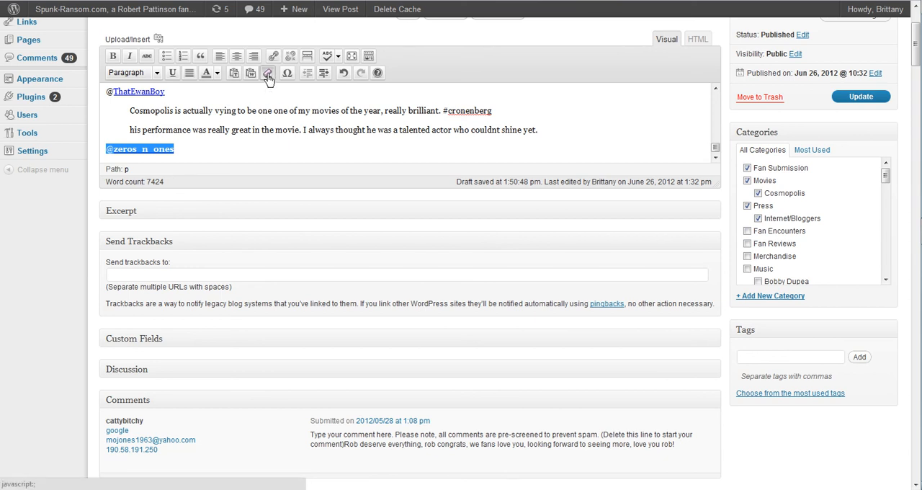
left_click(260, 157)
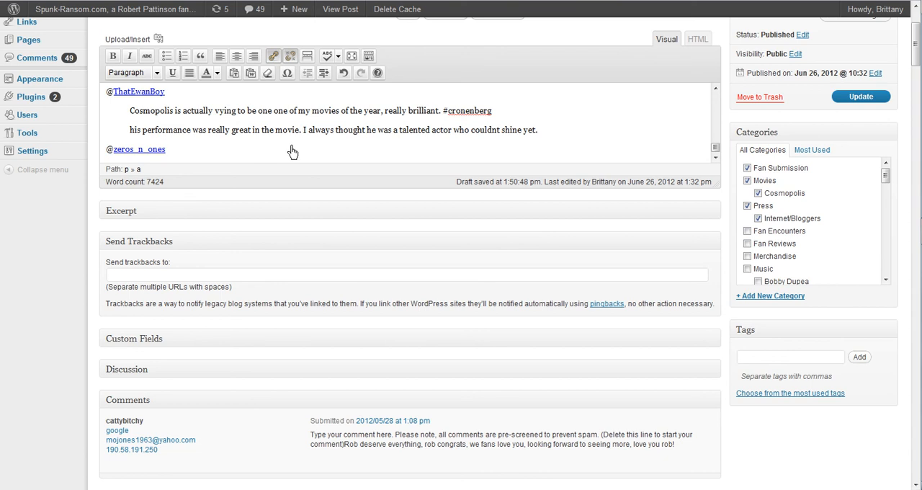
key("Return")
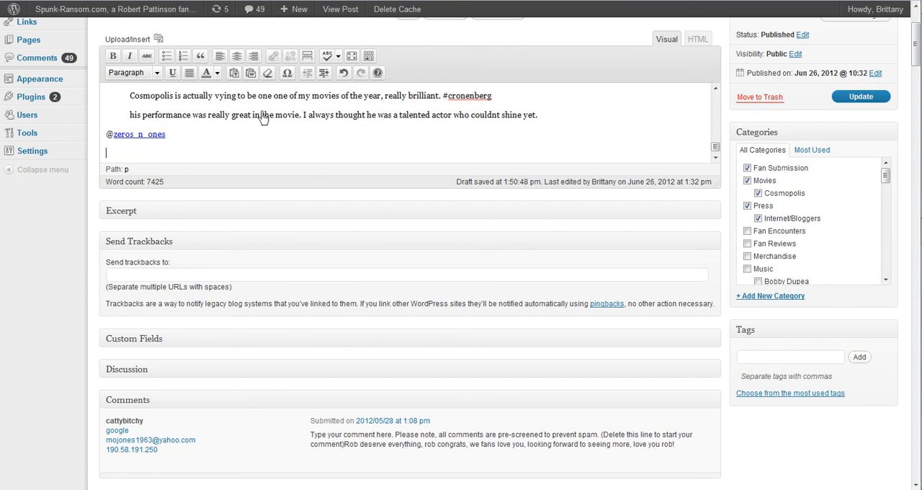
left_click(206, 60)
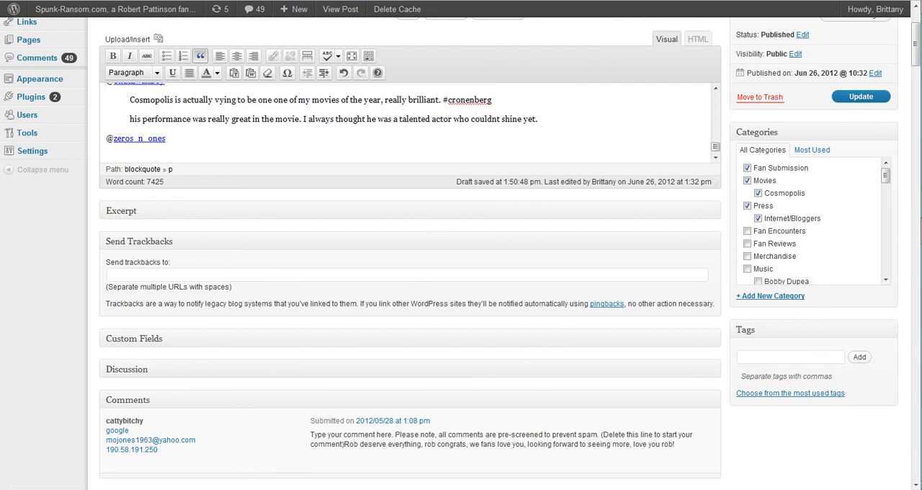
Copy the tweet text "#sundayreads after watching the film last night -- don delillo. Cosmopolis" from Twitter and paste it into the new blockquote.
key("ctrl+Tab")
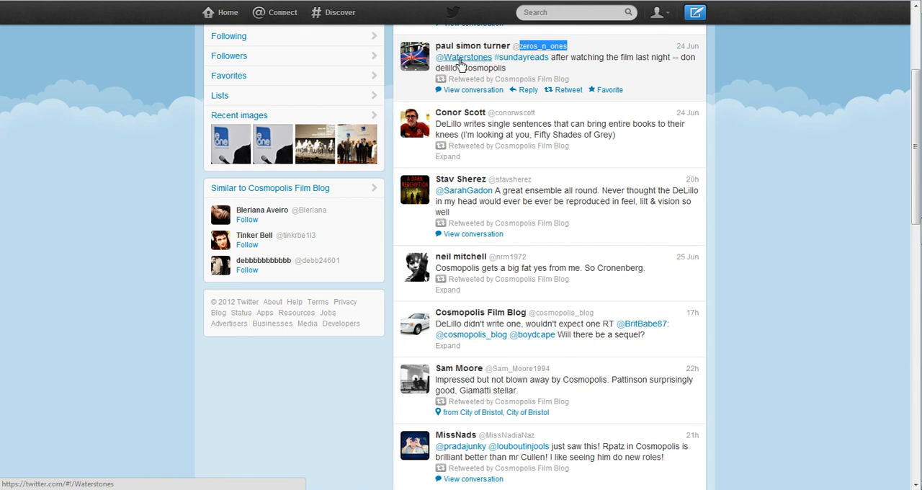
double_click(509, 70)
left_click(753, 178)
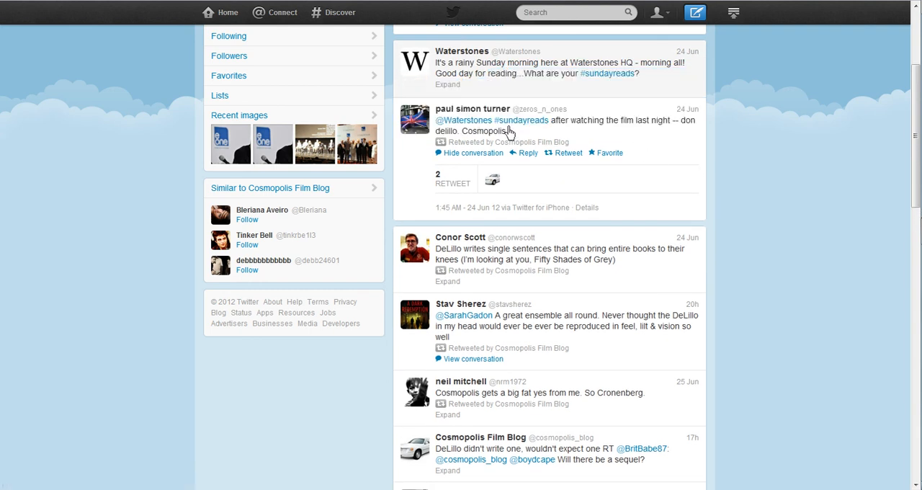
left_click_drag(513, 136, 494, 120)
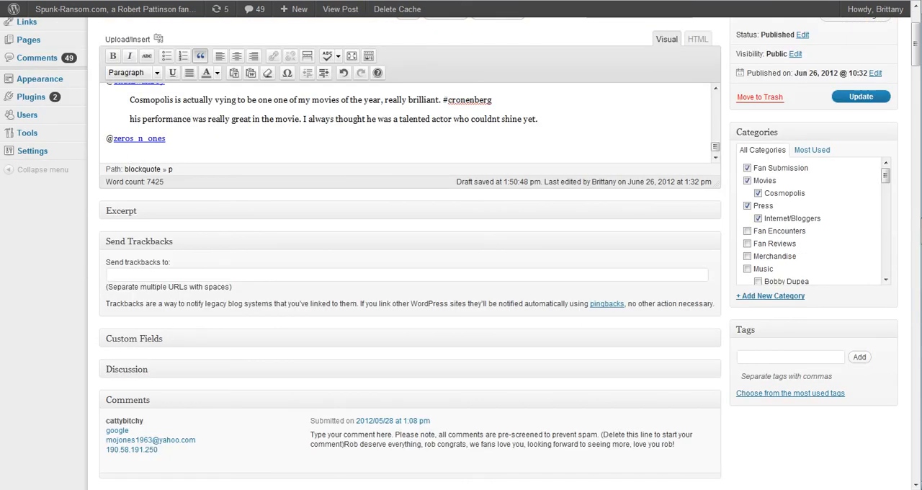
type("#sundayreads after watching the film last night -- don delillo. Cosmopolis")
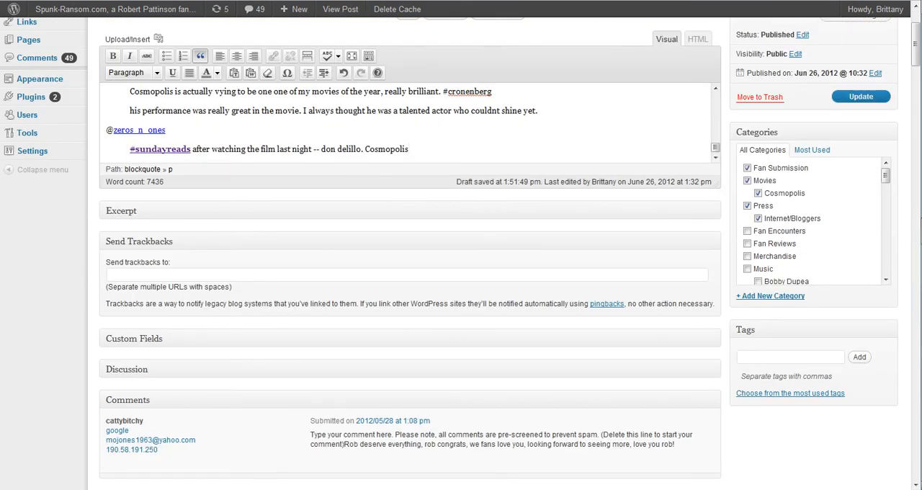
Remove the formatting from the "#sundayreads" hashtag in the pasted tweet.
left_click(130, 149)
left_click_drag(130, 149, 192, 149)
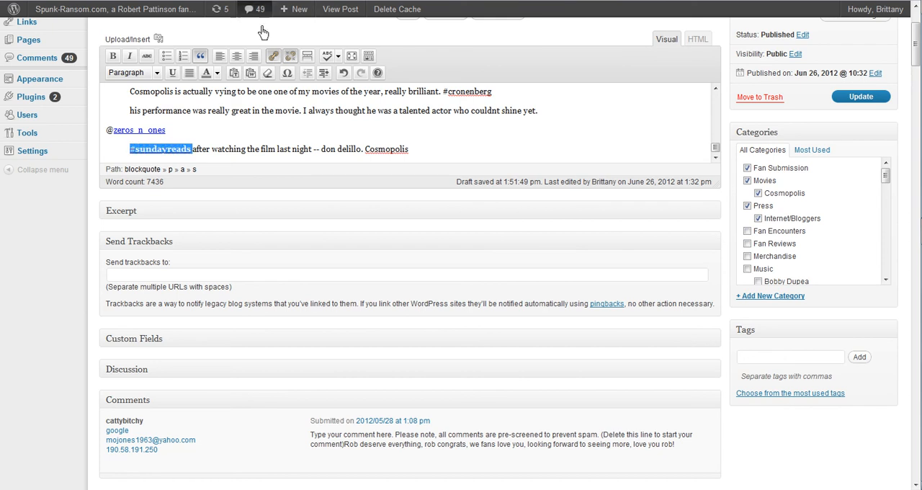
left_click(268, 73)
left_click(270, 149)
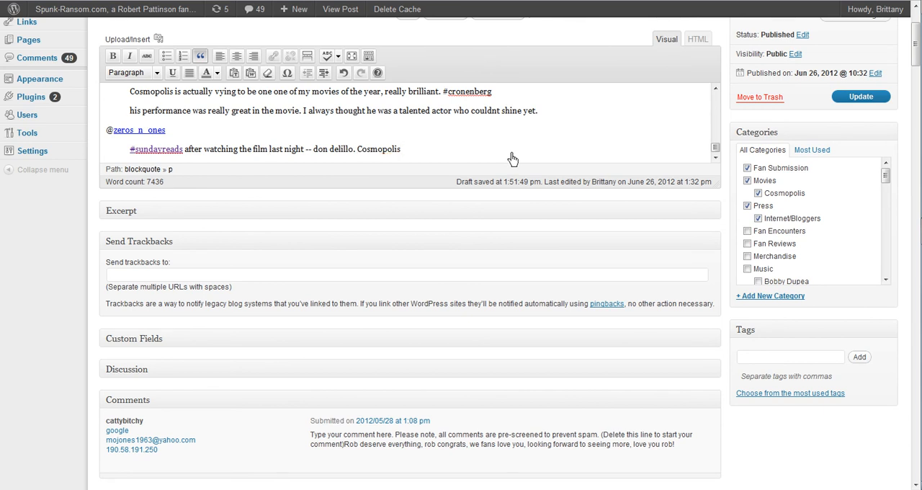
Paste the #sundayreads tweet as another paragraph in the blockquote reading "Just have to say, Cronenbergs 'Cosmopolis' is a masterpiece.".
scroll(512, 158, "up", 2)
scroll(511, 158, "down", 2)
scroll(511, 158, "up", 15)
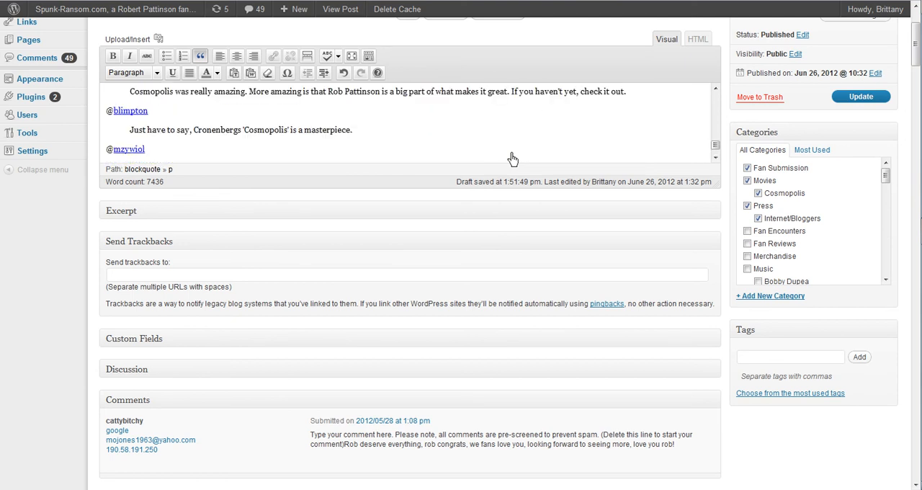
left_click(358, 134)
key("Return")
type("#sundayreads after watching the film last night -- don delillo. Cosmopolis")
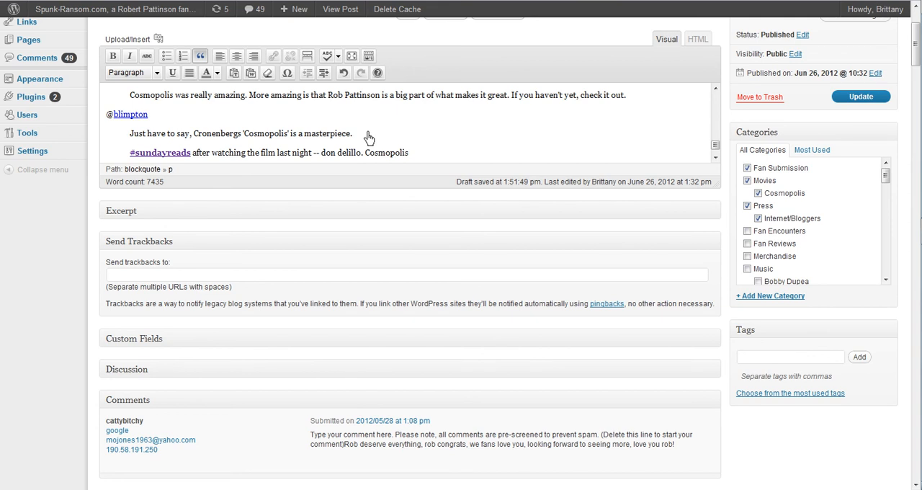
Delete the extra #sundayreads paragraph from the "Just have to say" blockquote.
key("shift+Home")
key("BackSpace")
key("BackSpace")
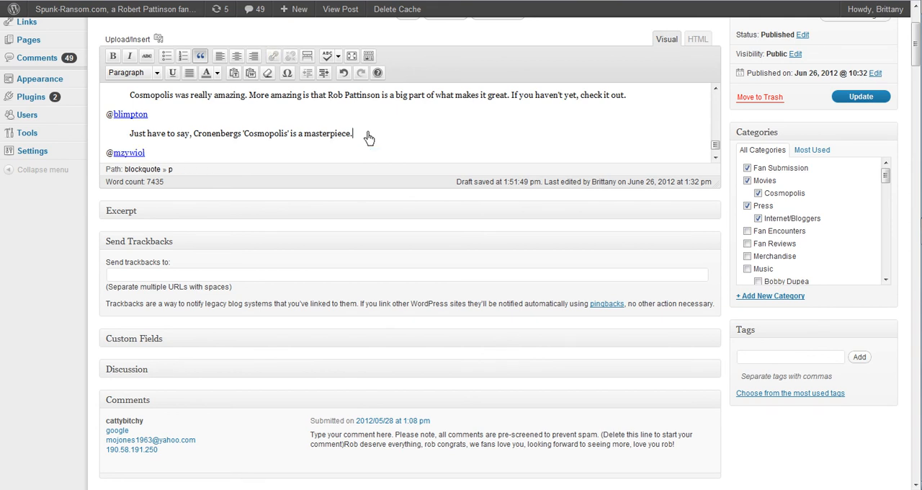